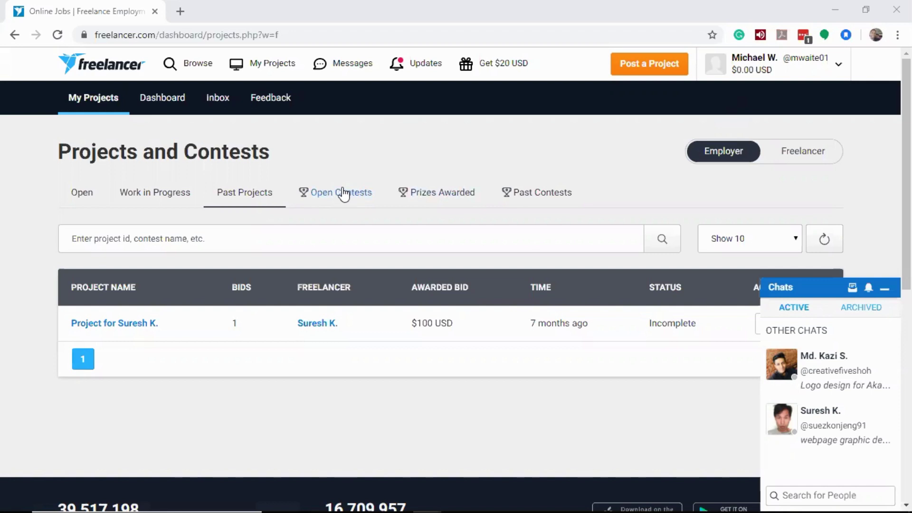
# - Show the list of open contests and minimize the chat panel
pyautogui.click(344, 194)
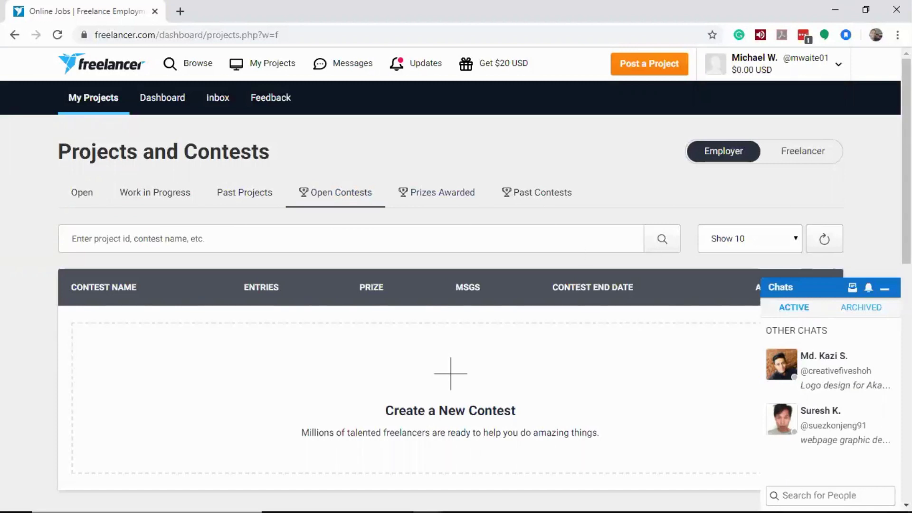
pyautogui.click(885, 287)
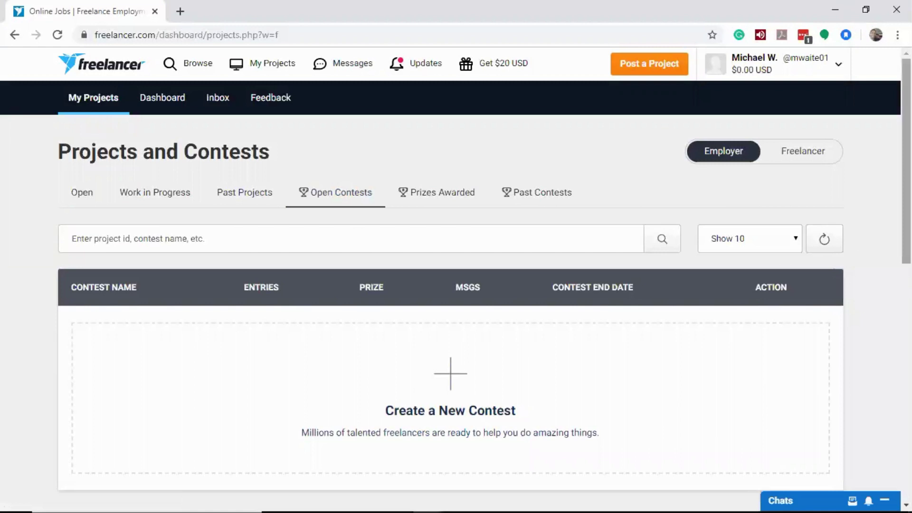
pyautogui.scroll(-2, 456, 257)
pyautogui.scroll(1, 456, 256)
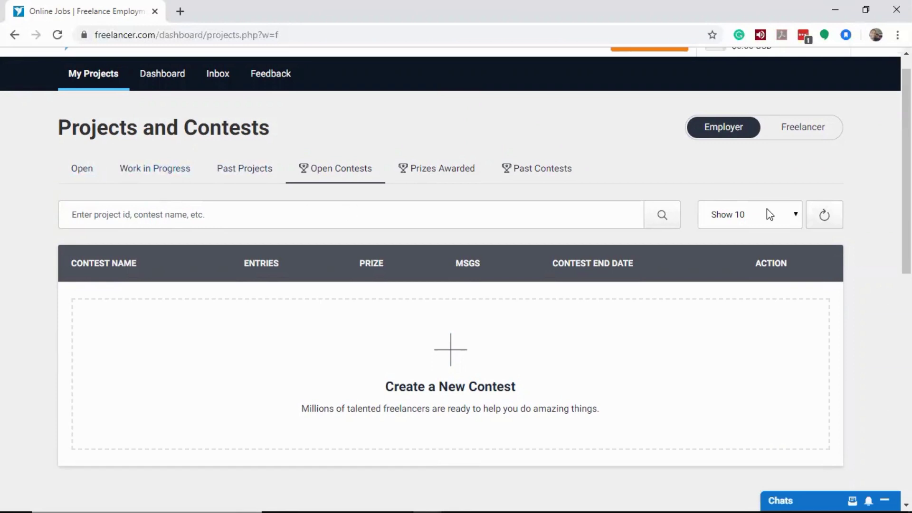
# - Open the "Logo design for Akachi Natural Beauty" contest from the past contests
pyautogui.click(752, 215)
pyautogui.click(755, 220)
pyautogui.click(555, 176)
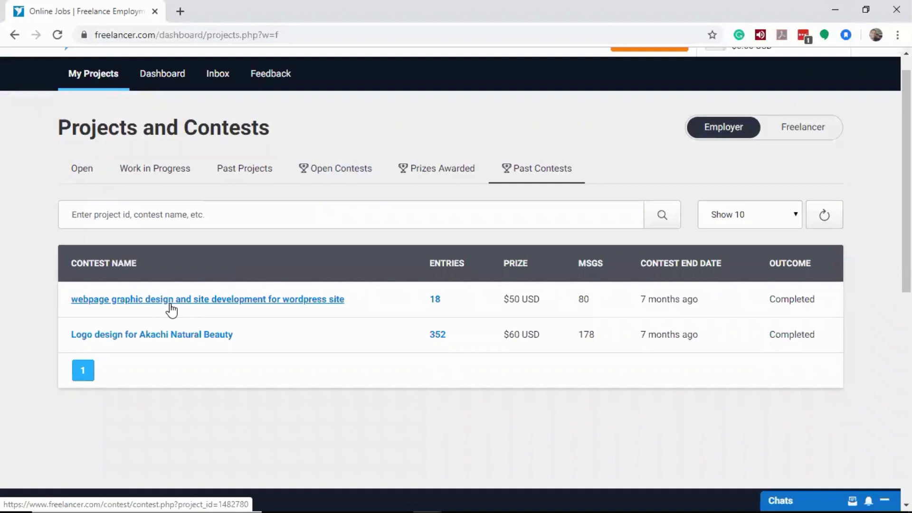
pyautogui.click(183, 337)
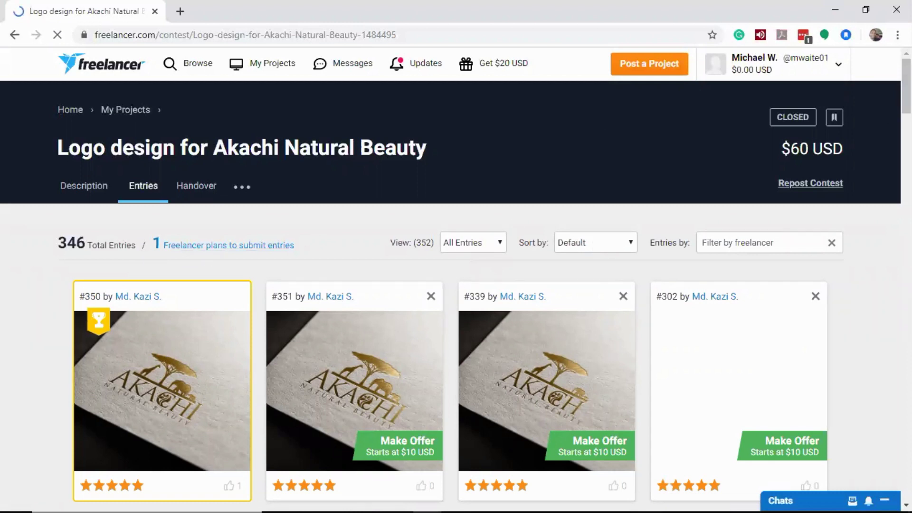
# - Examine the Akachi logo contest entries, comparing the winning design, its variants and the other submissions with their ratings and purchase options
pyautogui.scroll(-3, 456, 281)
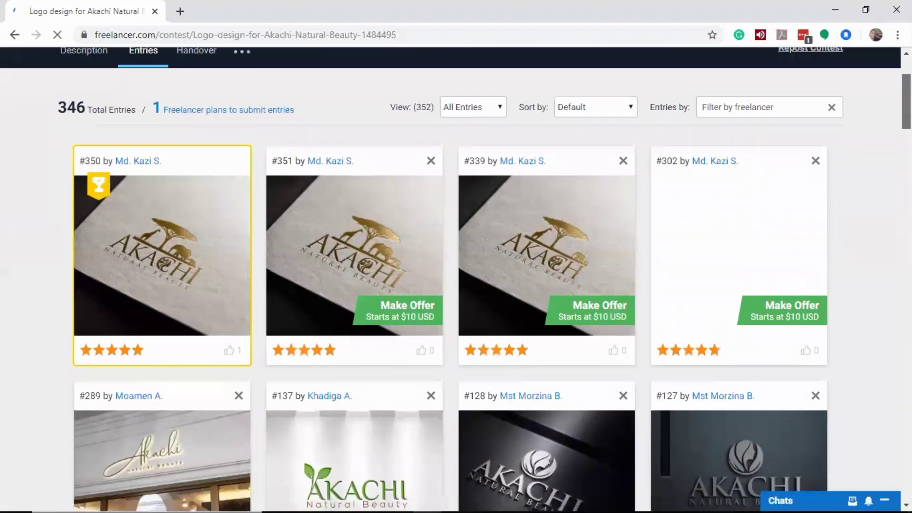
pyautogui.moveTo(142, 302)
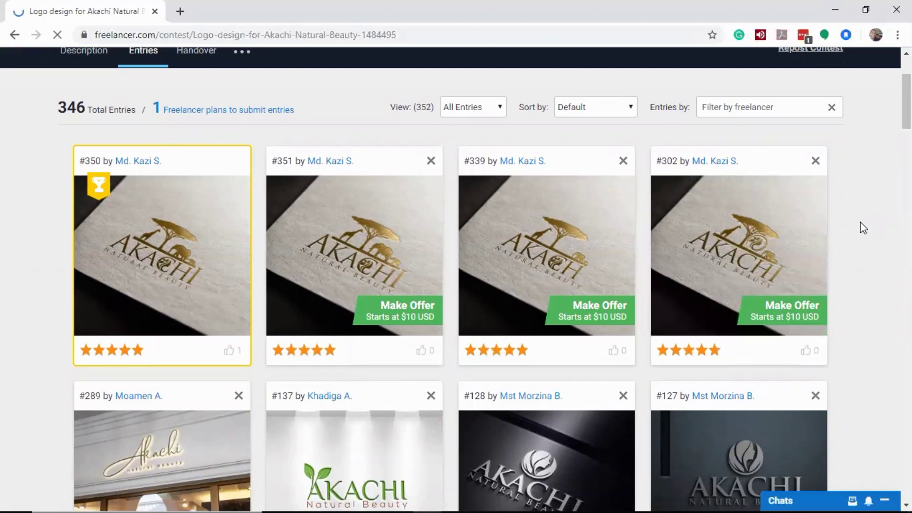
pyautogui.click(92, 161)
pyautogui.moveTo(906, 102); pyautogui.dragTo(906, 141)
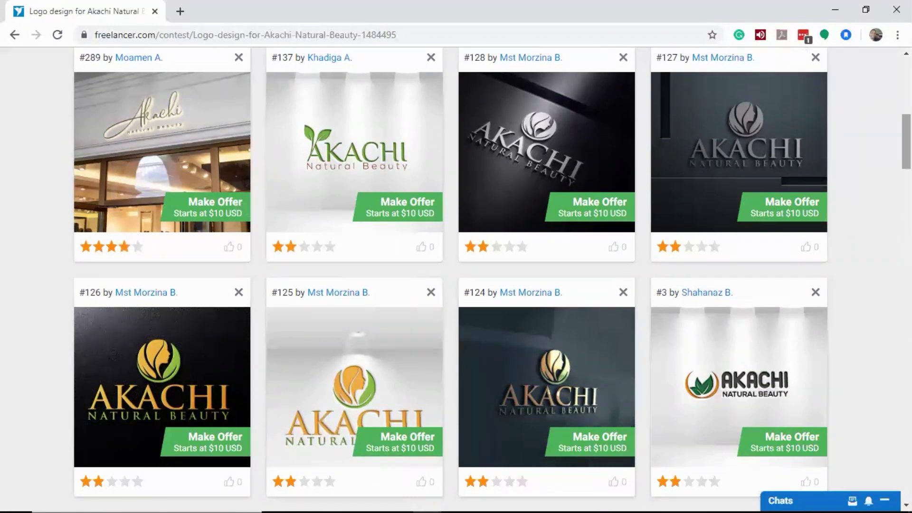
pyautogui.scroll(6, 906, 142)
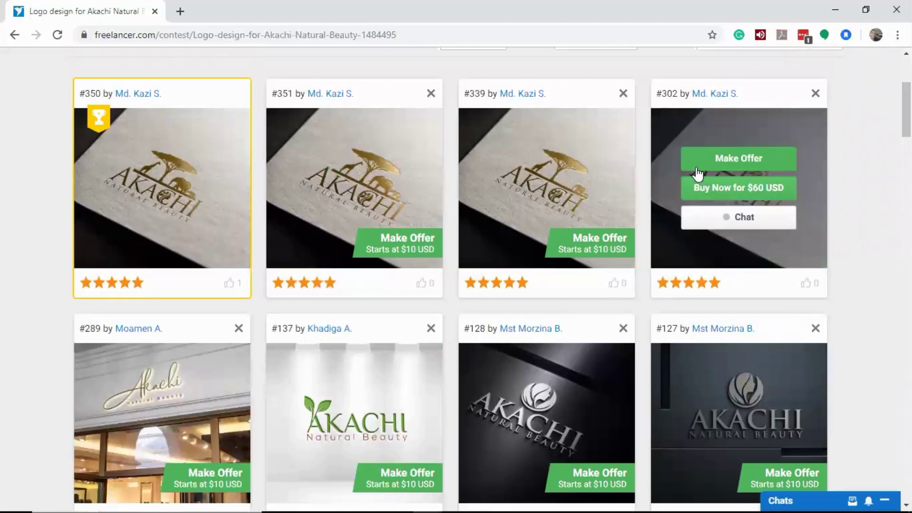
pyautogui.moveTo(197, 197)
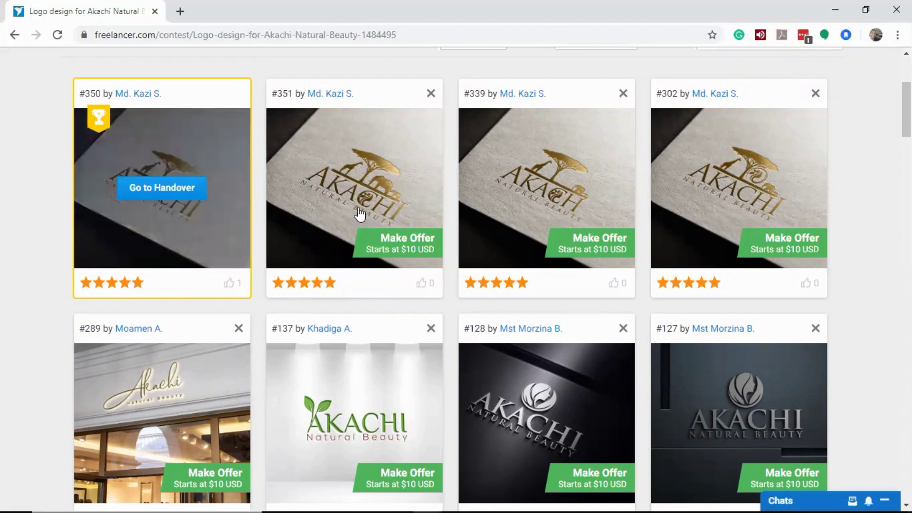
pyautogui.moveTo(586, 229)
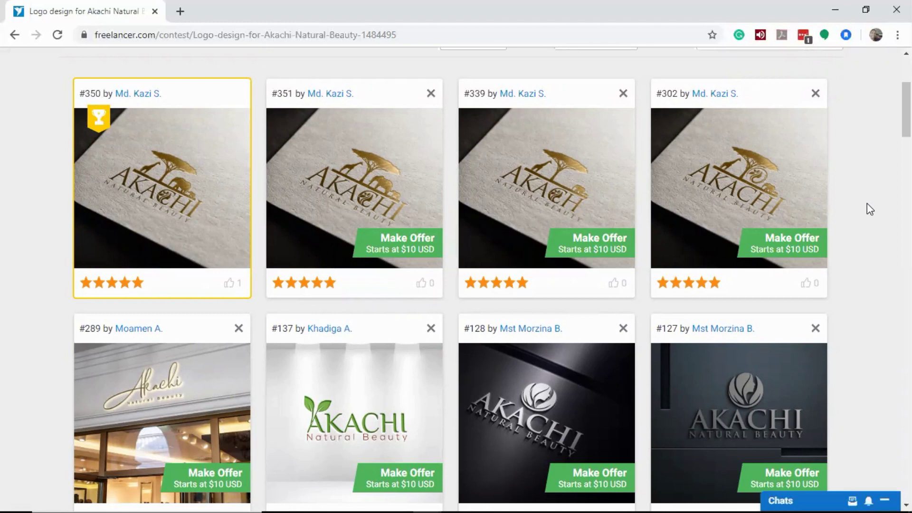
pyautogui.scroll(-20, 868, 203)
pyautogui.scroll(8, 874, 185)
pyautogui.scroll(15, 880, 163)
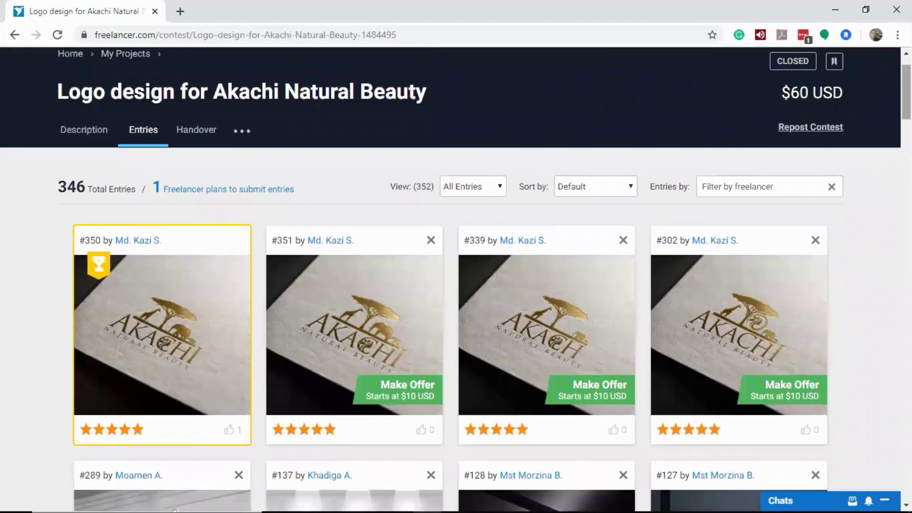
pyautogui.scroll(2, 877, 102)
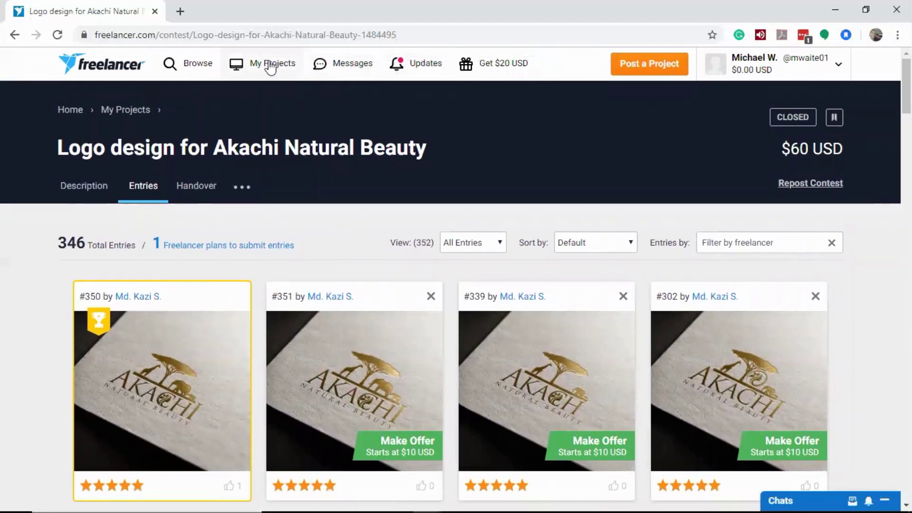
pyautogui.moveTo(270, 67)
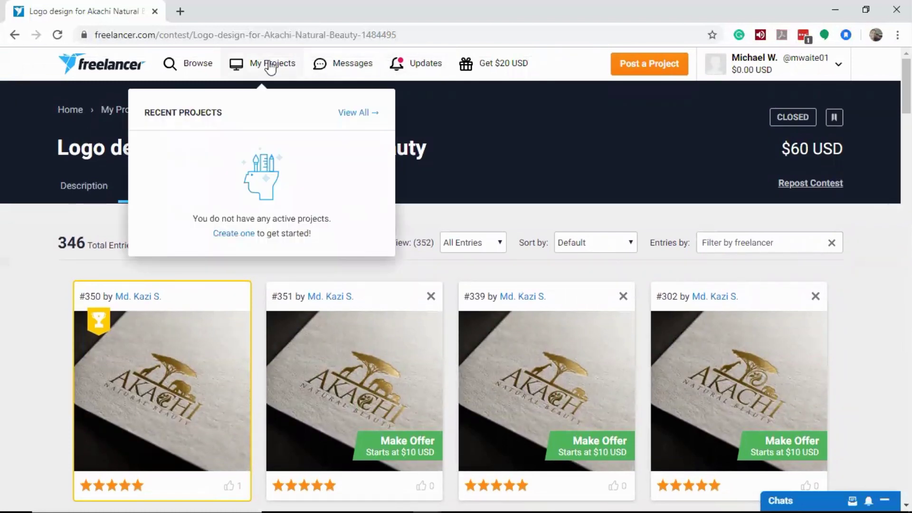
# - Start posting a new project and name it "Logo Design"
pyautogui.click(662, 71)
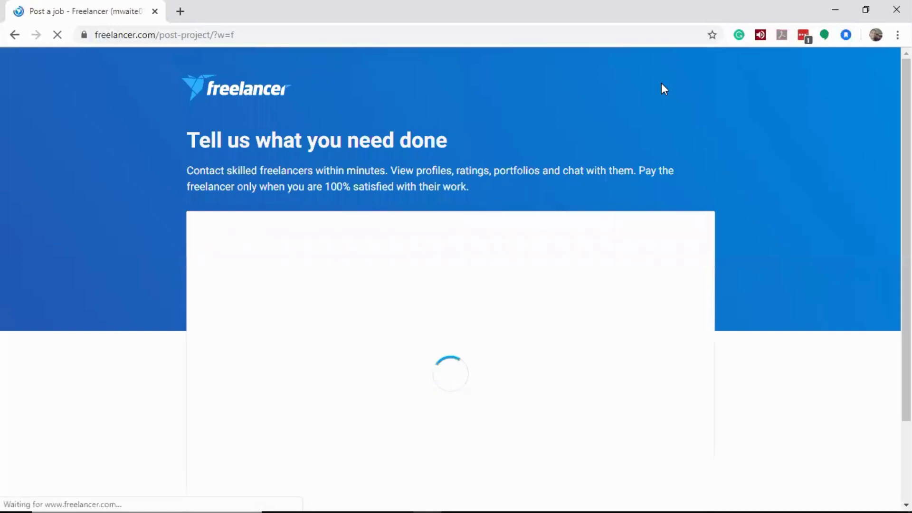
pyautogui.click(623, 314)
pyautogui.write('Lo')
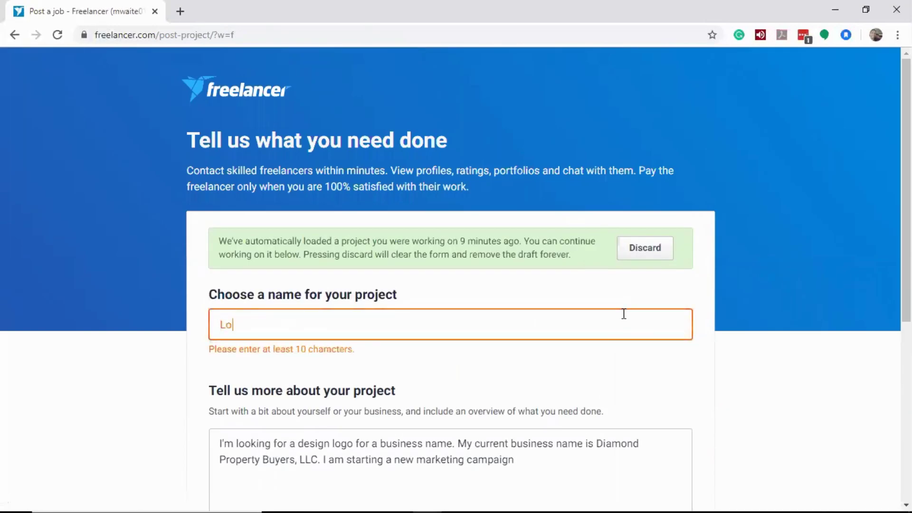
pyautogui.write('go Design')
pyautogui.press('Tab')
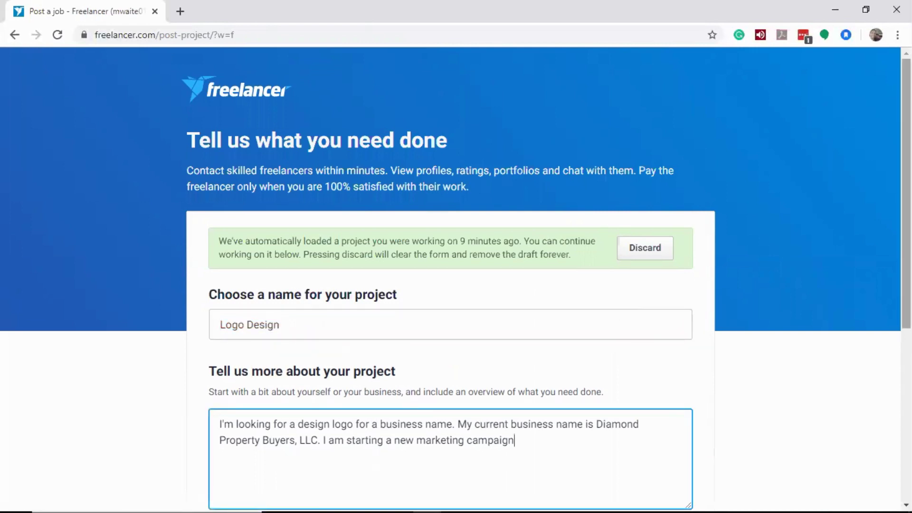
# - Upload Diamond-logo-v7-1.png from the Marketing Logo folder as an attachment to the project brief
pyautogui.scroll(-1, 456, 285)
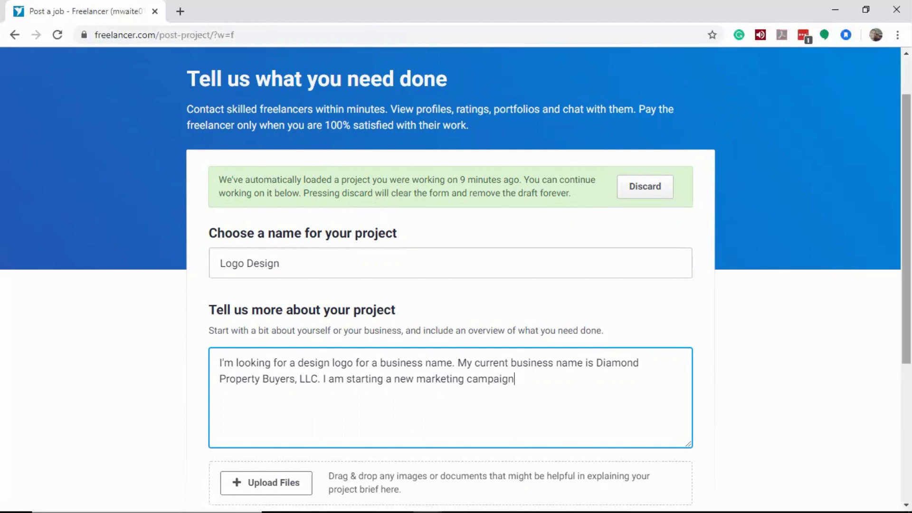
pyautogui.scroll(-5, 456, 277)
pyautogui.scroll(1, 344, 317)
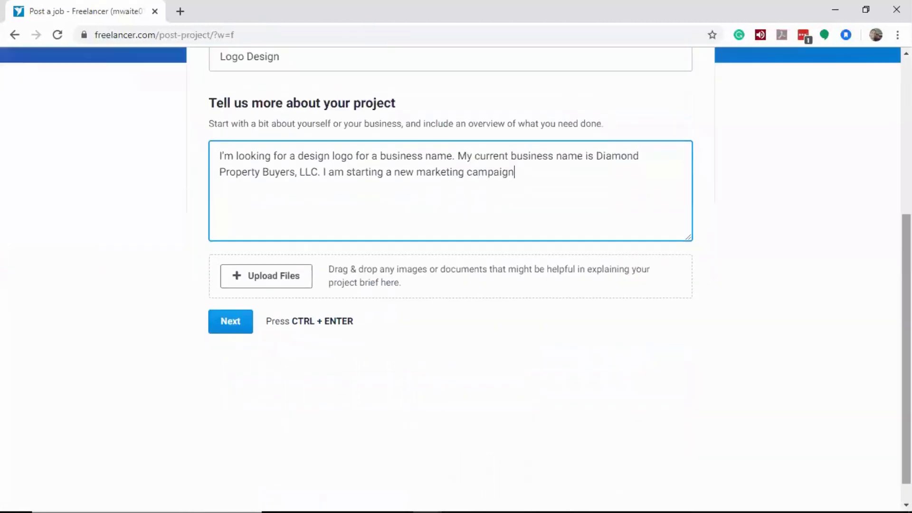
pyautogui.click(262, 282)
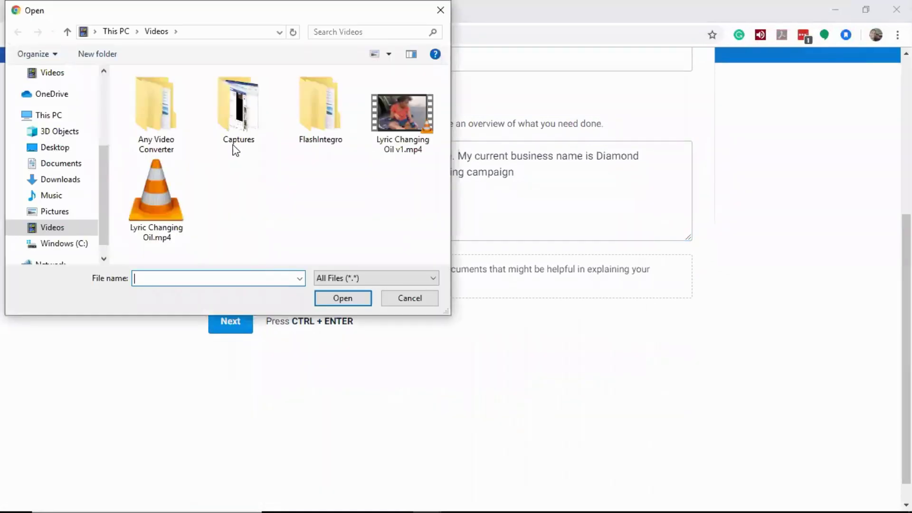
pyautogui.click(155, 97)
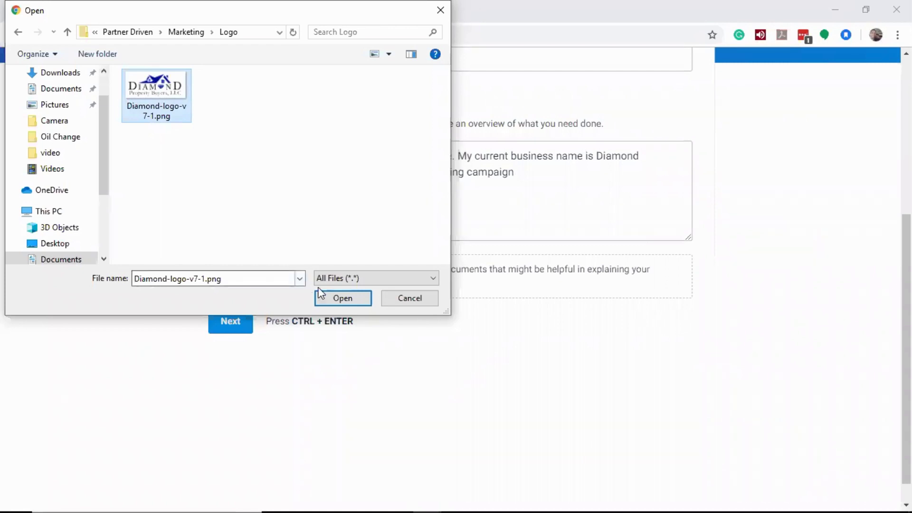
pyautogui.click(323, 298)
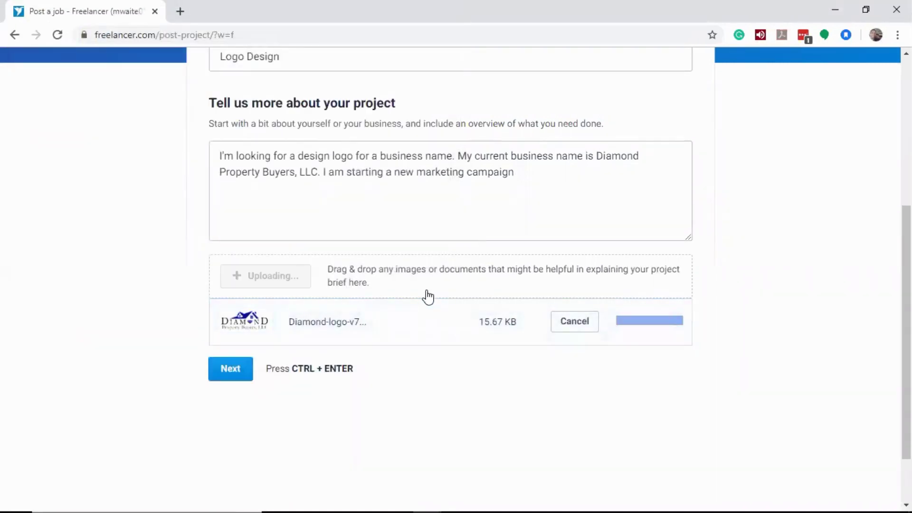
# - Extend the description with the Mike Buys Homes Cash tag line, URL, logo replacement, creative freedom, and a diamond version because the LLC name stays
pyautogui.click(558, 175)
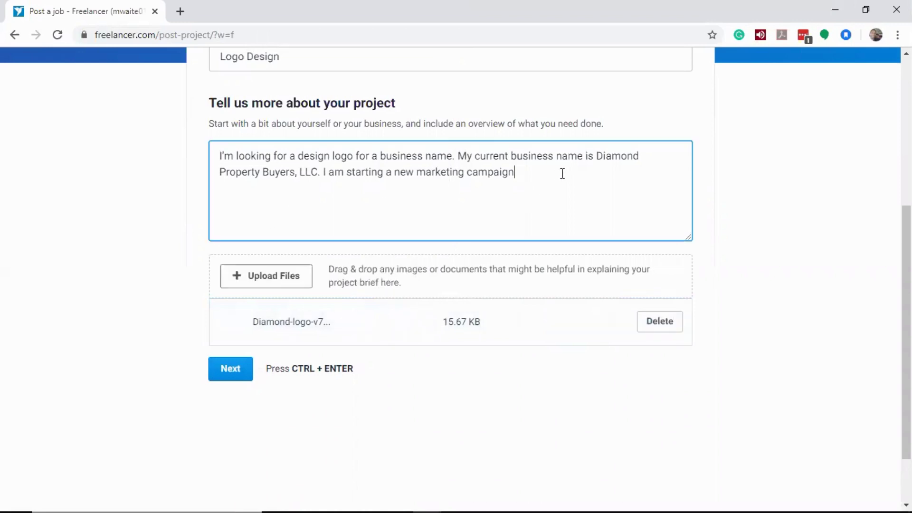
pyautogui.write('.')
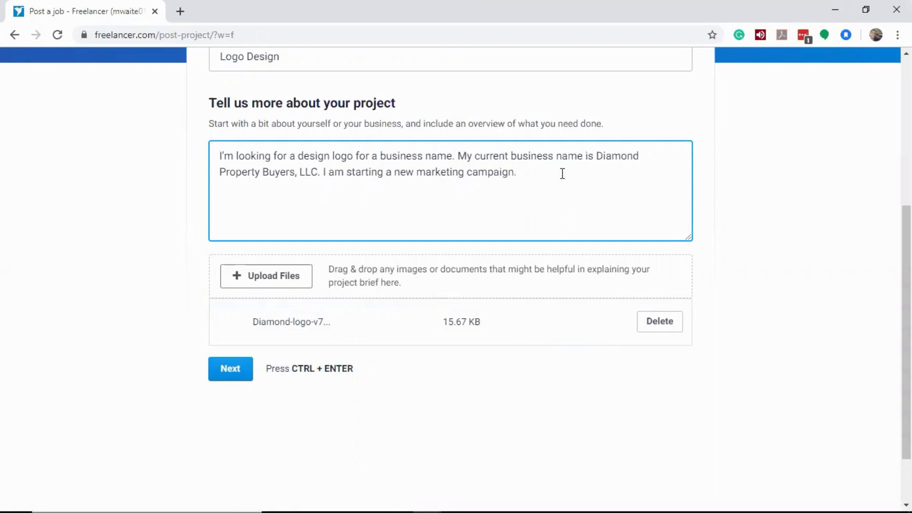
pyautogui.press('BackSpace')
pyautogui.press('BackSpace')
pyautogui.write('using Mike Buys Homes Cash as my tag line. I own the url MikeBuysHomesCash.com which currently links to my existing website. The logo will replace the current logo on this site. Please feel free to be as creative as possible. I have attached my current logo but you do not have to follow features of it. I would like to see a version utlizing a diamond since my company name will not change.')
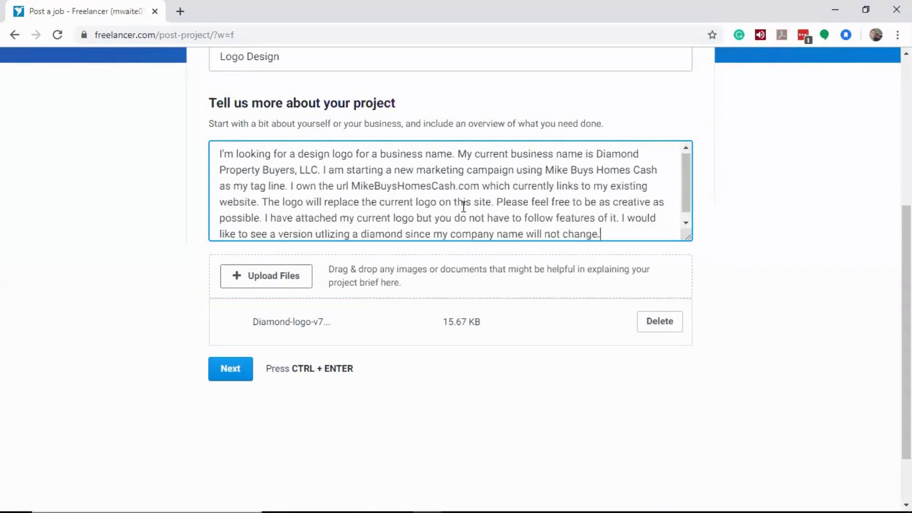
pyautogui.doubleClick(453, 235)
pyautogui.write('LLC')
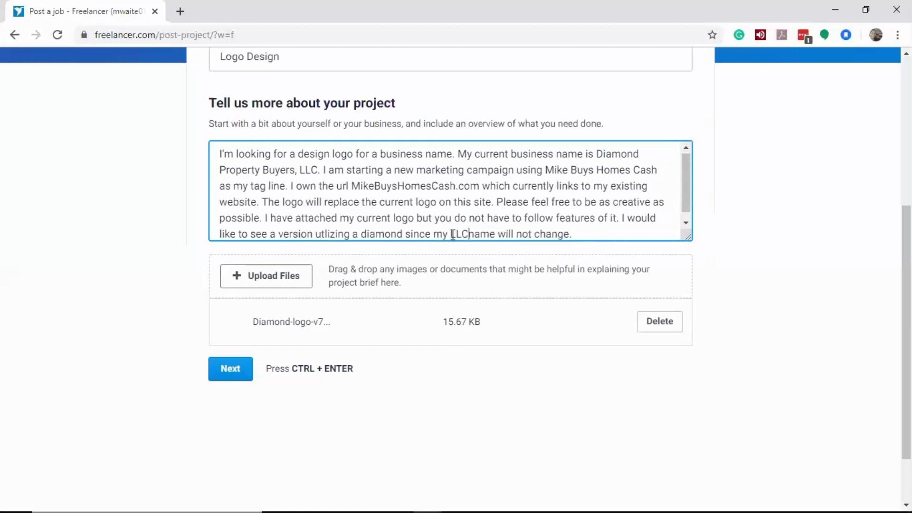
# - Append to the description: "I am interested in seeing different font and color treatments and graphic elements."
pyautogui.click(597, 238)
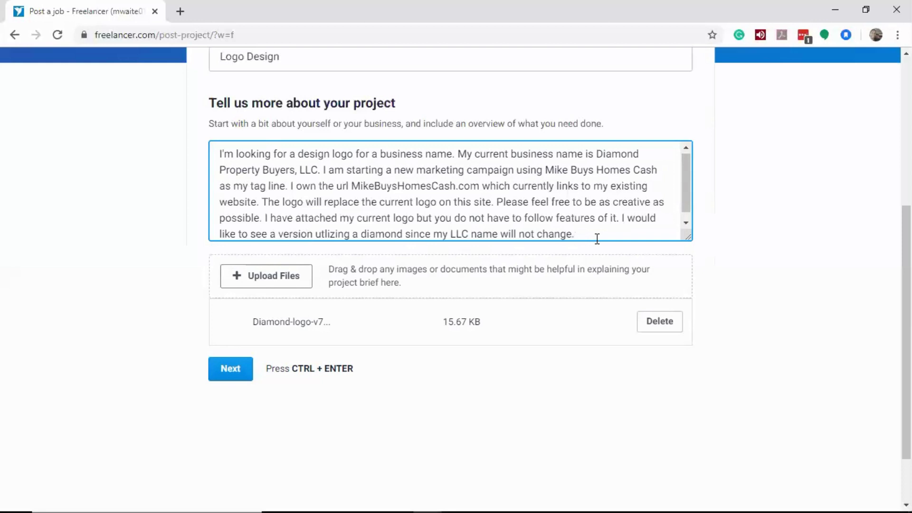
pyautogui.write('I am in')
pyautogui.click(319, 225)
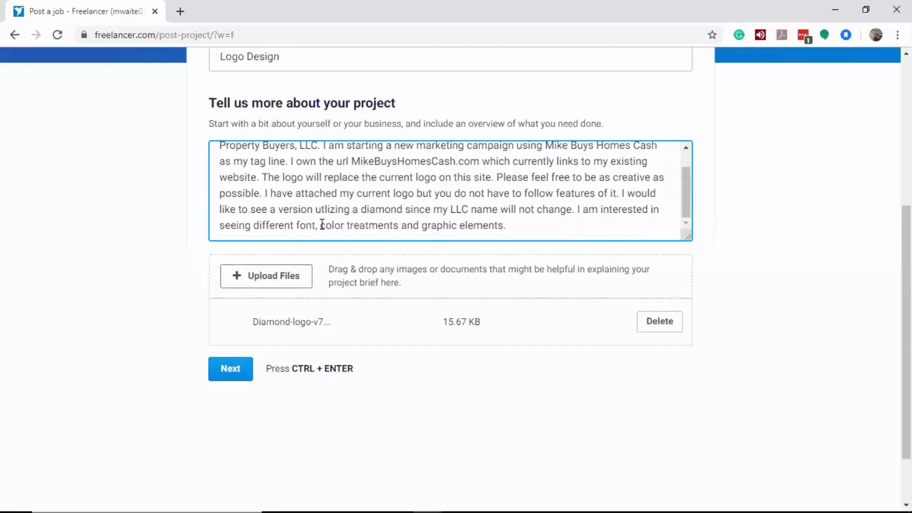
pyautogui.press('BackSpace')
pyautogui.press('BackSpace')
pyautogui.write('and')
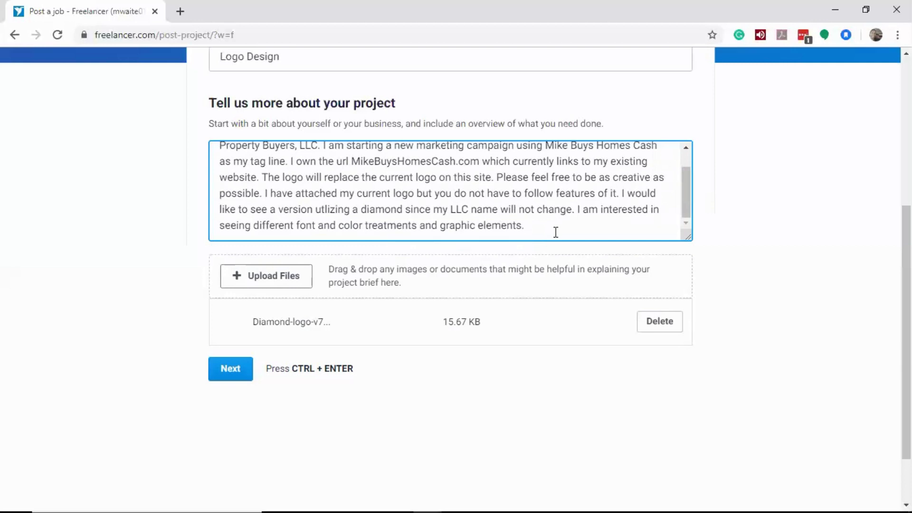
# - Separate "I am starting a new marketing campaign" from the description's opening sentences with a blank line
pyautogui.click(686, 161)
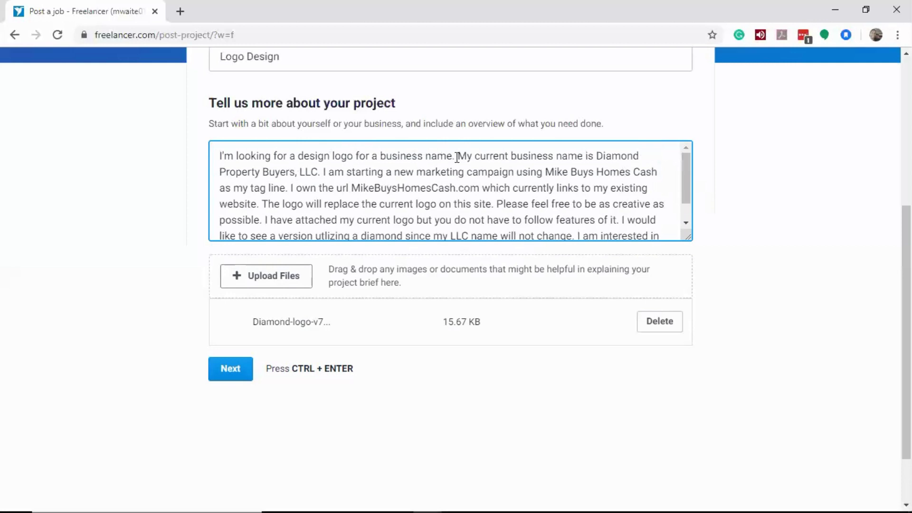
pyautogui.click(323, 170)
pyautogui.press('Return')
pyautogui.press('Return')
# - Add to the first paragraph: "My business focuses on buying and selling investment properties. We buy wholesale (at a discount) and sell retail."
pyautogui.click(331, 171)
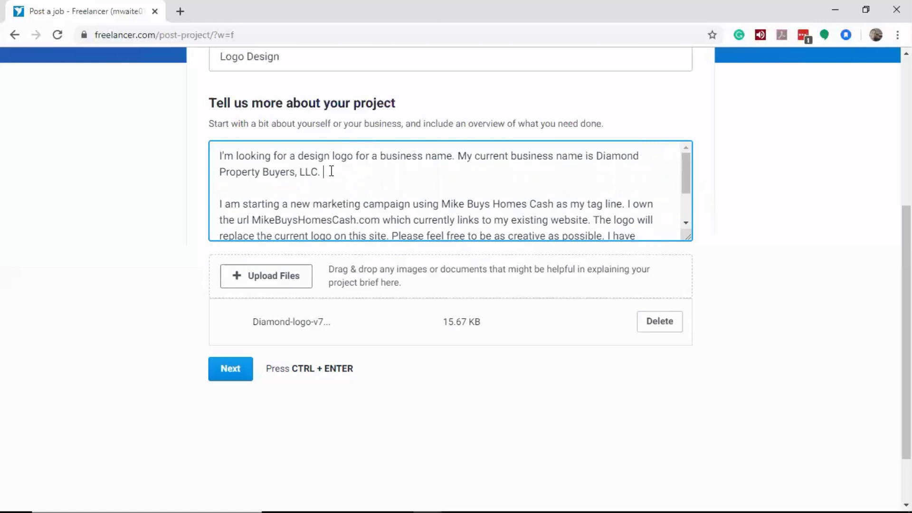
pyautogui.write('My')
pyautogui.write('business focuses on buying and selling investment properties. We buy wholesale (at a discount) and sell retail')
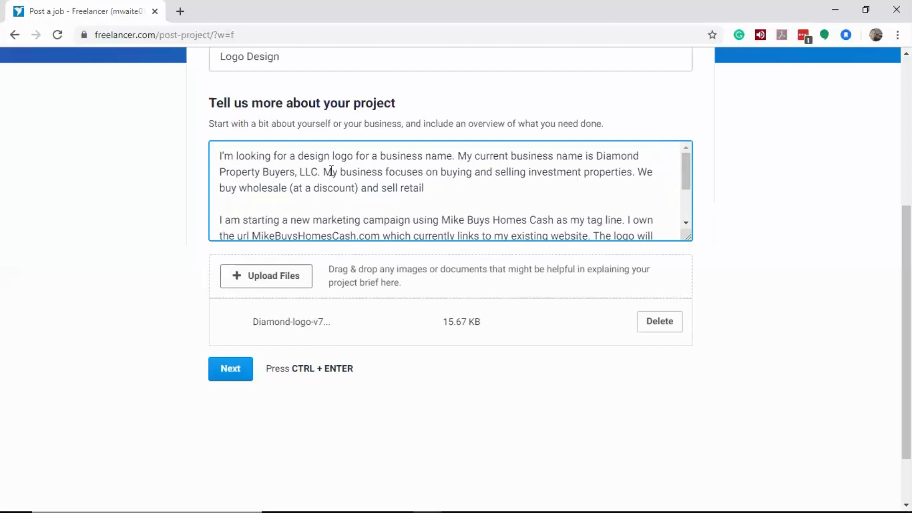
pyautogui.write('.')
# - Insert ", rehab" after "(at a discount)" and end the first paragraph with "(See DiamondPropertyBuyers.com)"
pyautogui.click(359, 187)
pyautogui.write('rehab')
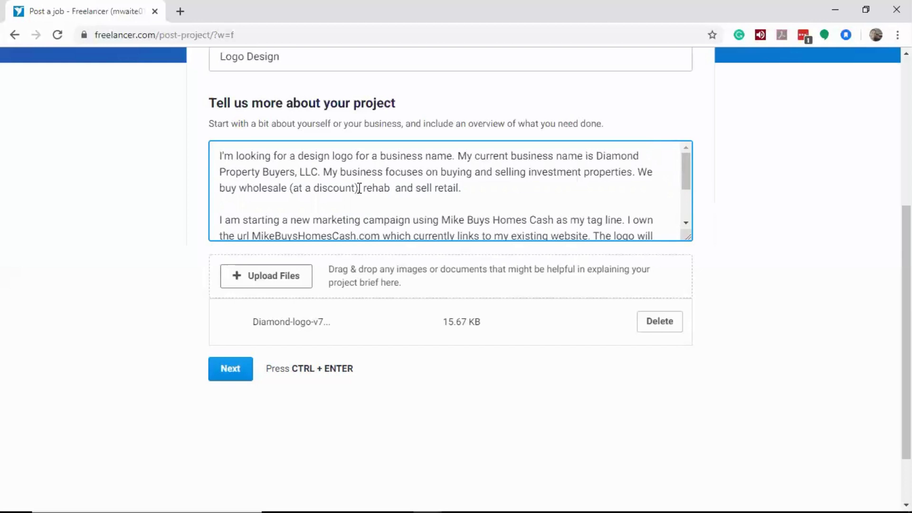
pyautogui.press('BackSpace')
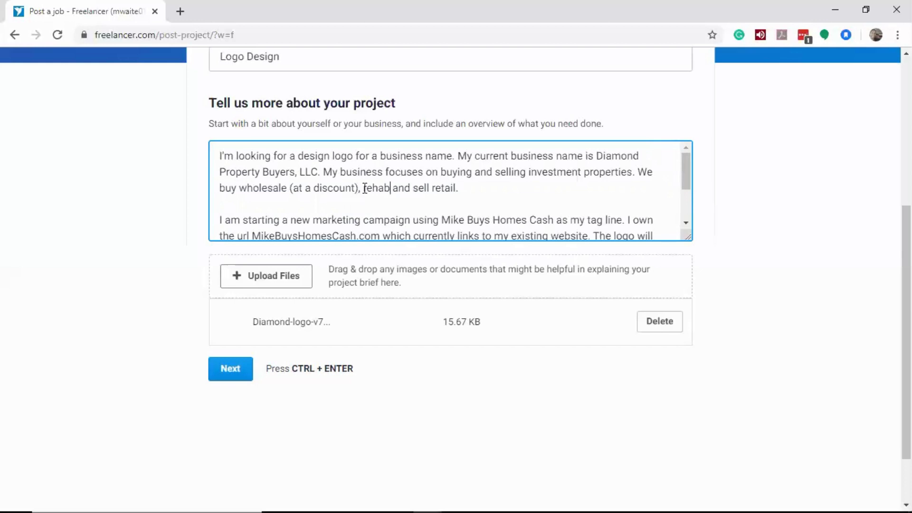
pyautogui.click(491, 188)
pyautogui.write('(See DiamondPropertyBuyers.com)')
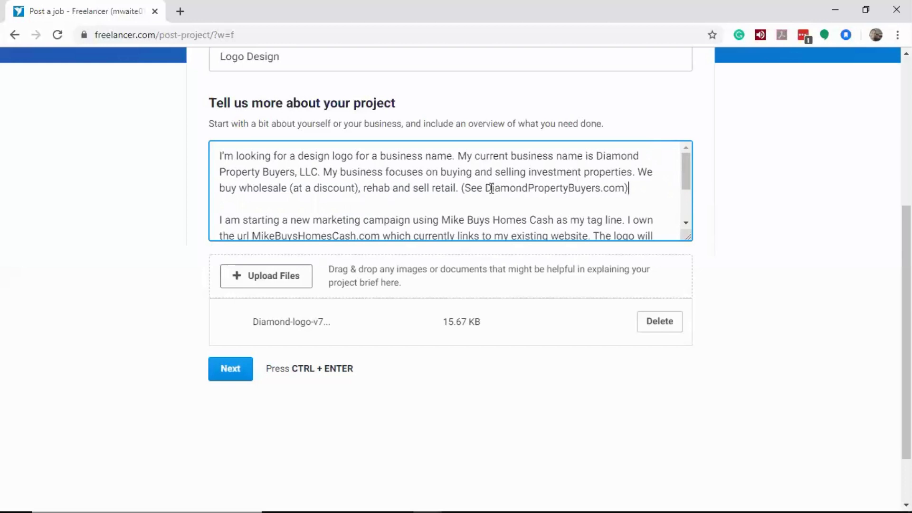
# - Add "for more info." after DiamondPropertyBuyers.com inside the parentheses and continue to the next part of the posting
pyautogui.moveTo(683, 180); pyautogui.dragTo(682, 188)
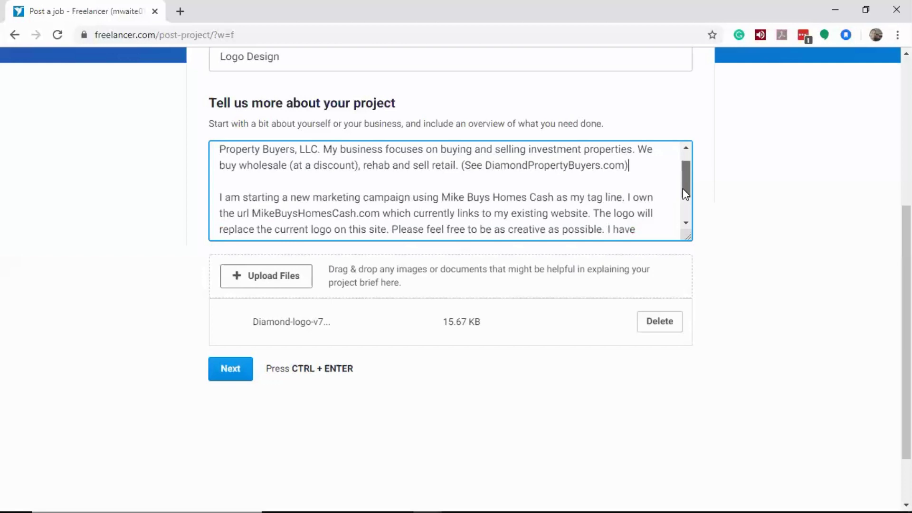
pyautogui.click(625, 167)
pyautogui.write('for more info')
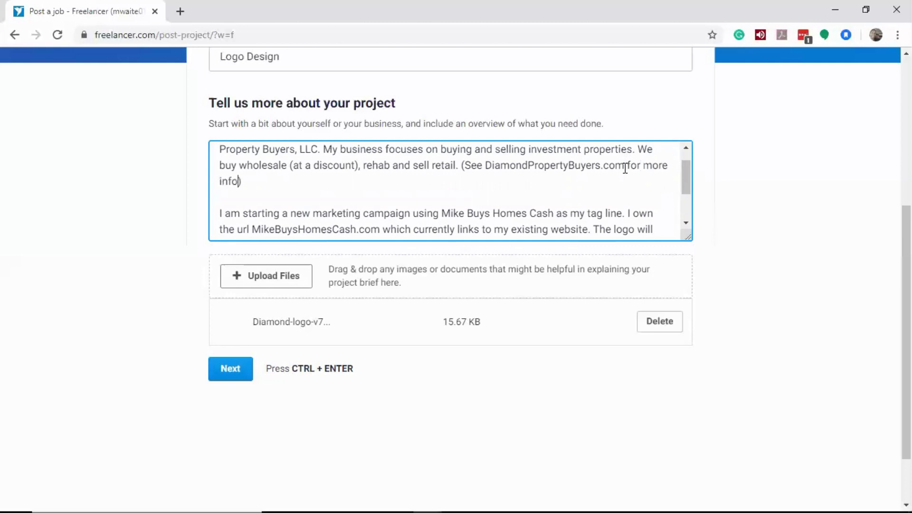
pyautogui.write('.')
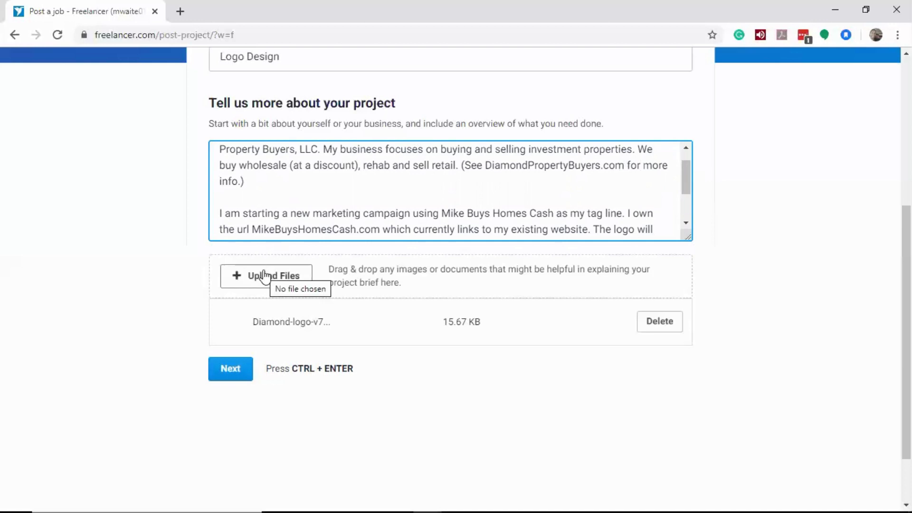
pyautogui.click(228, 374)
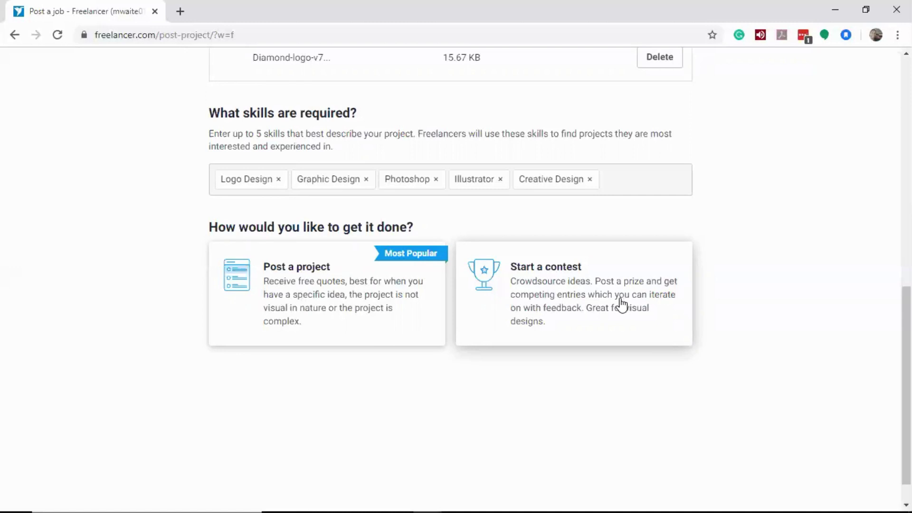
# - Choose to start a contest instead of posting a project, and set its budget to 30 USD
pyautogui.click(569, 297)
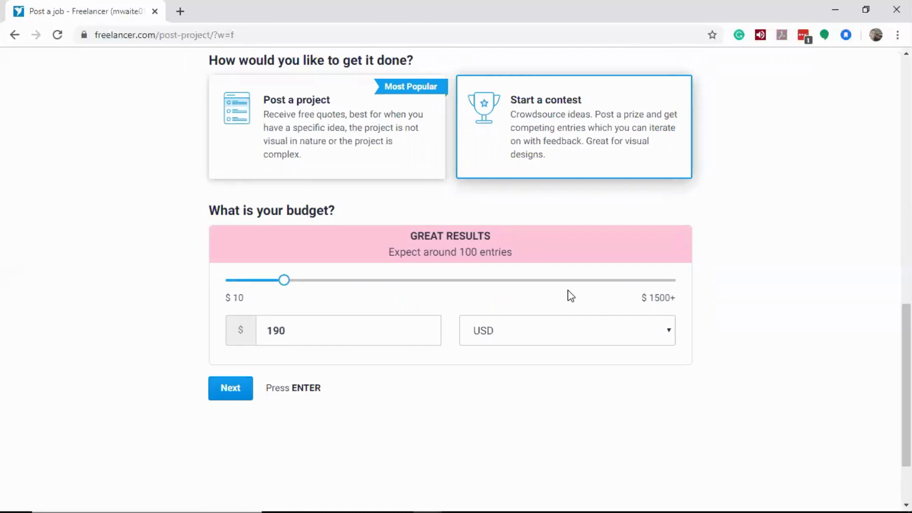
pyautogui.doubleClick(274, 329)
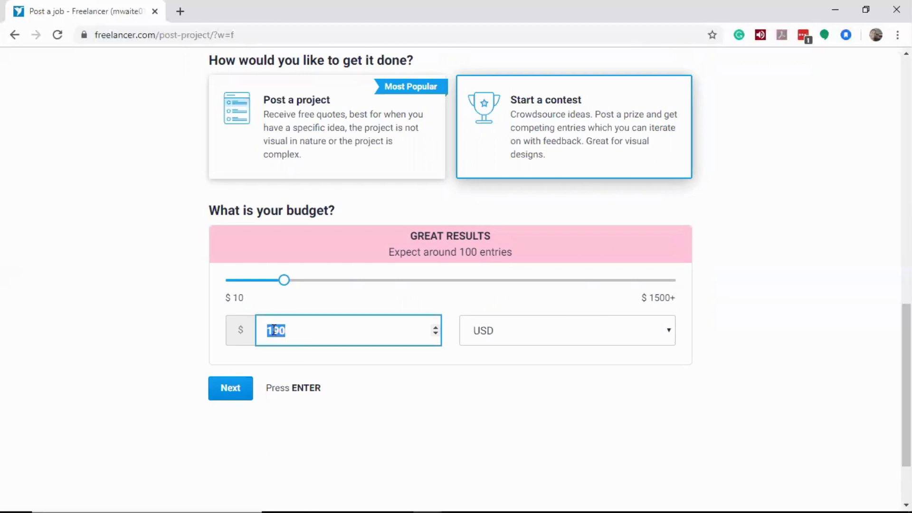
pyautogui.write('30')
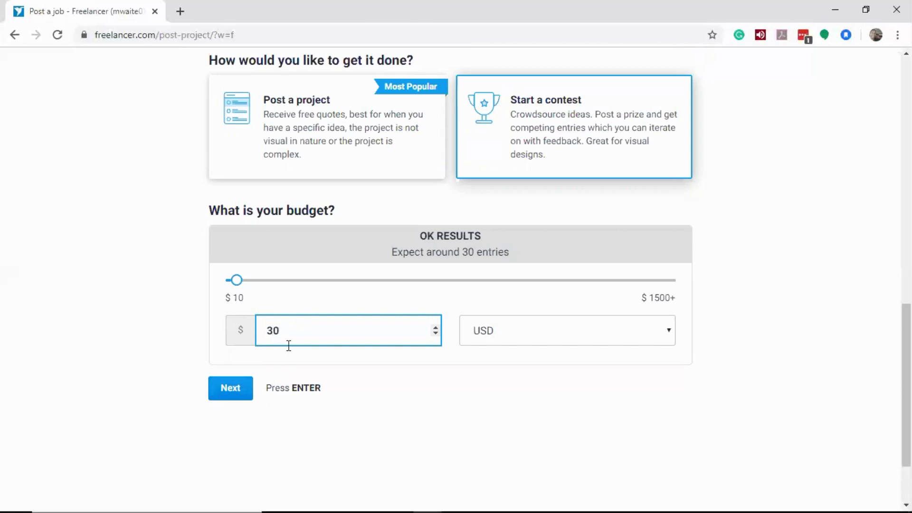
# - Try a contest budget of 25 USD and set it back to 30 USD
pyautogui.press('BackSpace')
pyautogui.press('BackSpace')
pyautogui.write('25')
pyautogui.press('BackSpace')
pyautogui.press('BackSpace')
pyautogui.write('39')
pyautogui.press('BackSpace')
pyautogui.write('0')
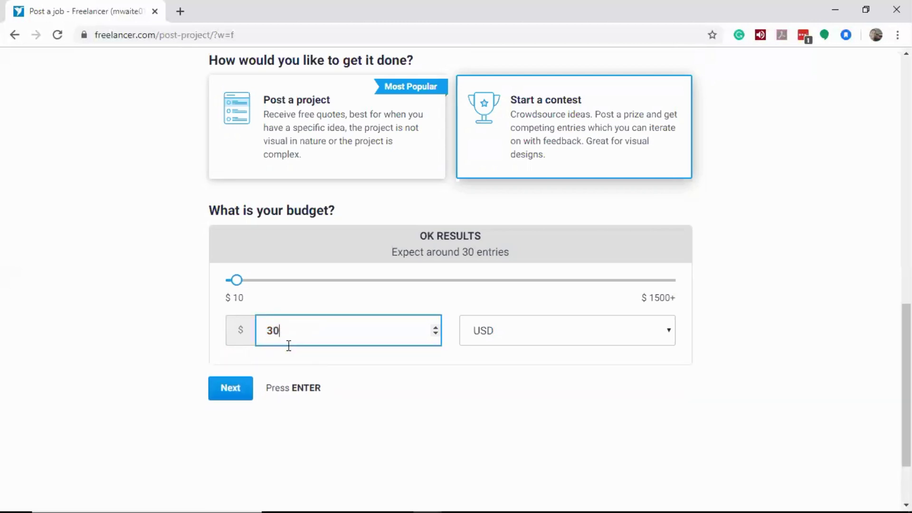